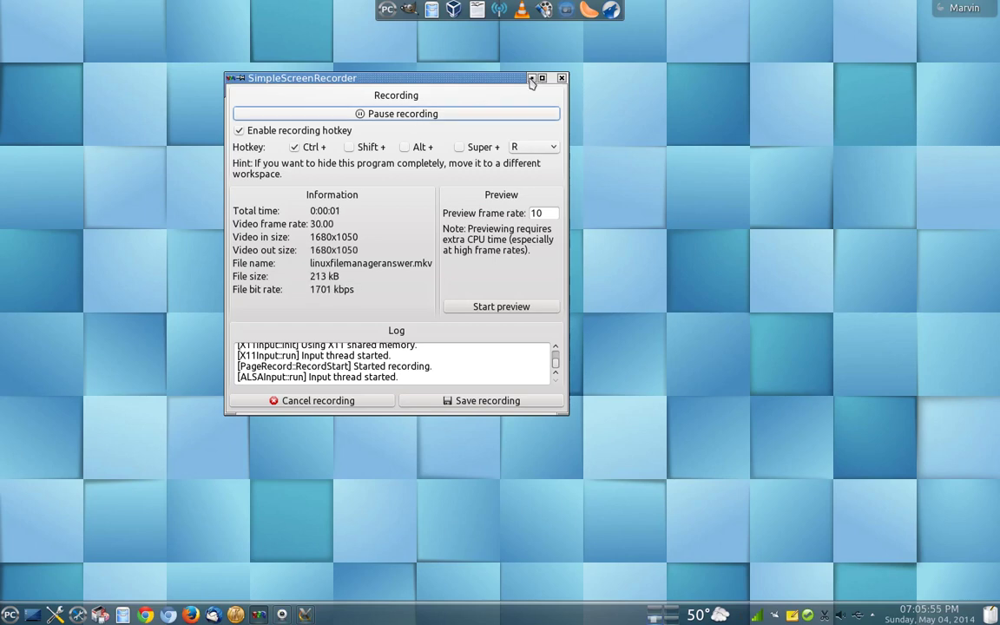
Step: Minimize the SimpleScreenRecorder window so only the KDE desktop shows
{"action": "left_click", "coordinate": [532, 78]}
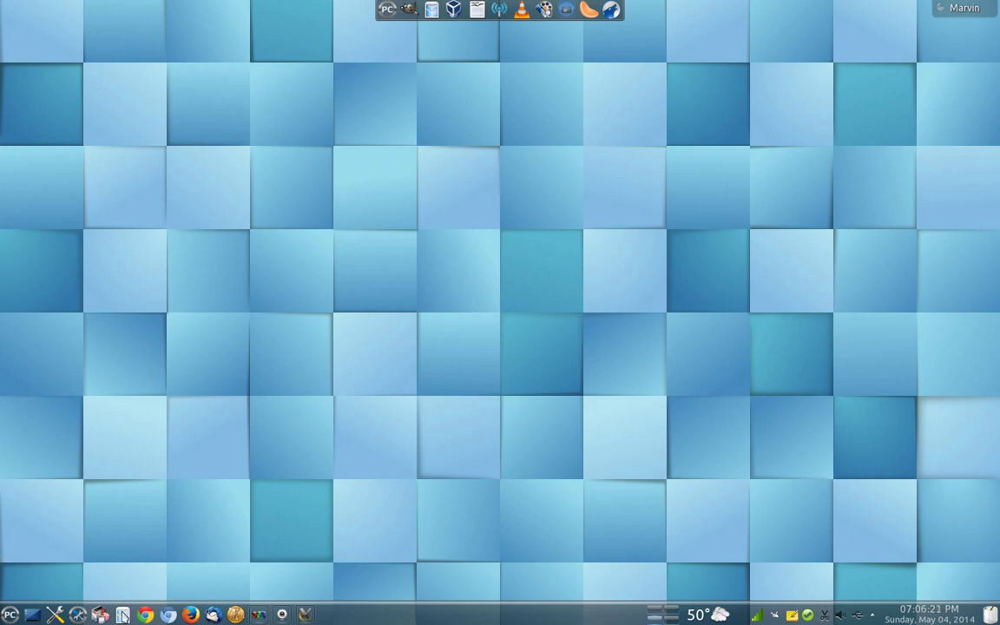
Step: Launch Dolphin from the taskbar, opening it on the GeorgetoonStrips folder
{"action": "left_click", "coordinate": [121, 614]}
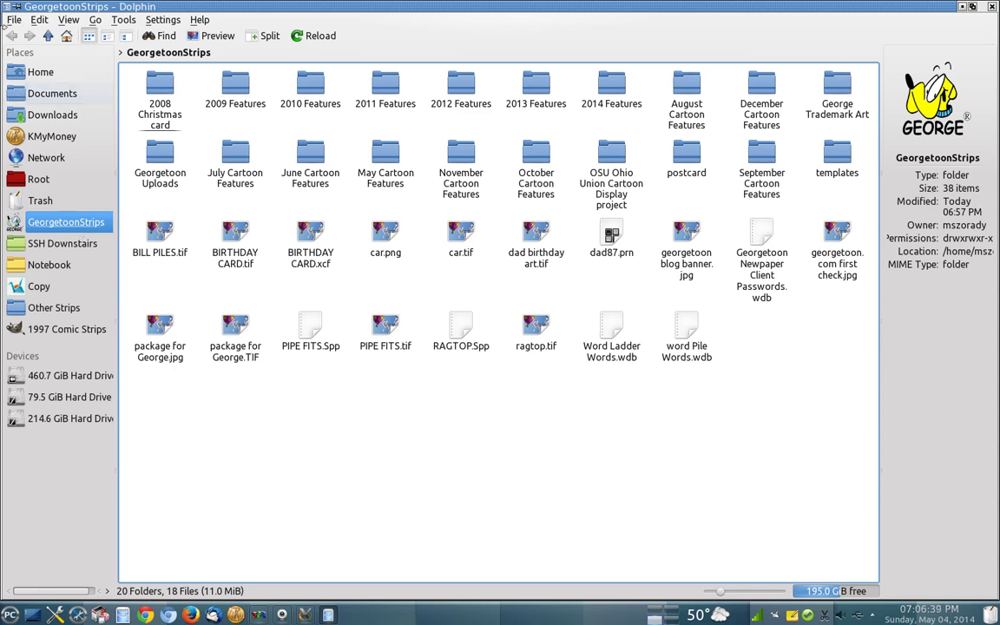
Step: Open Edit > Find and scope the search to From Here (GeorgetoonStrips)
{"action": "left_click", "coordinate": [39, 20]}
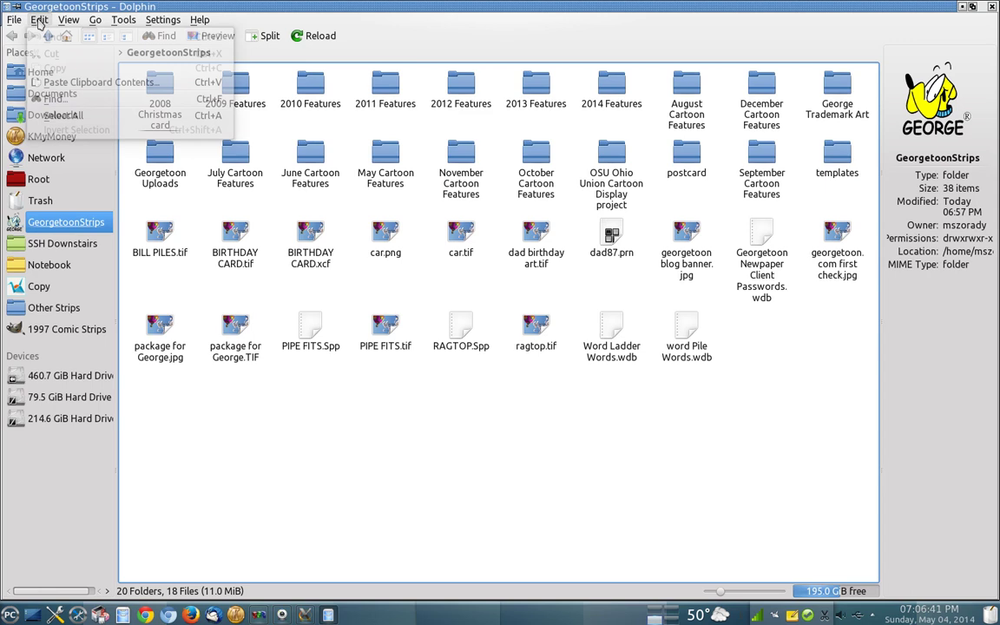
{"action": "left_click", "coordinate": [61, 101]}
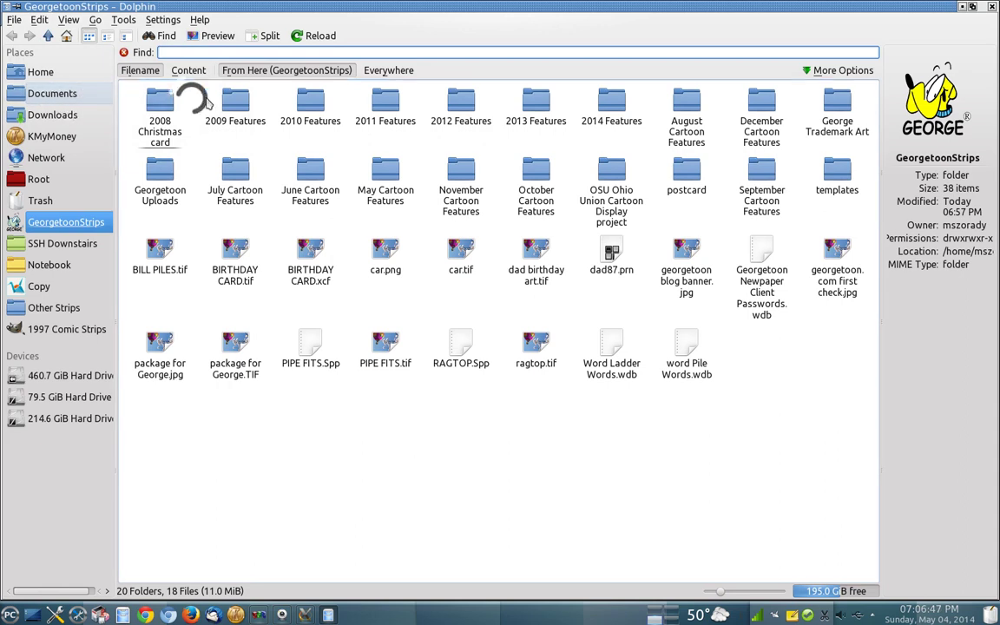
{"action": "left_click", "coordinate": [251, 72]}
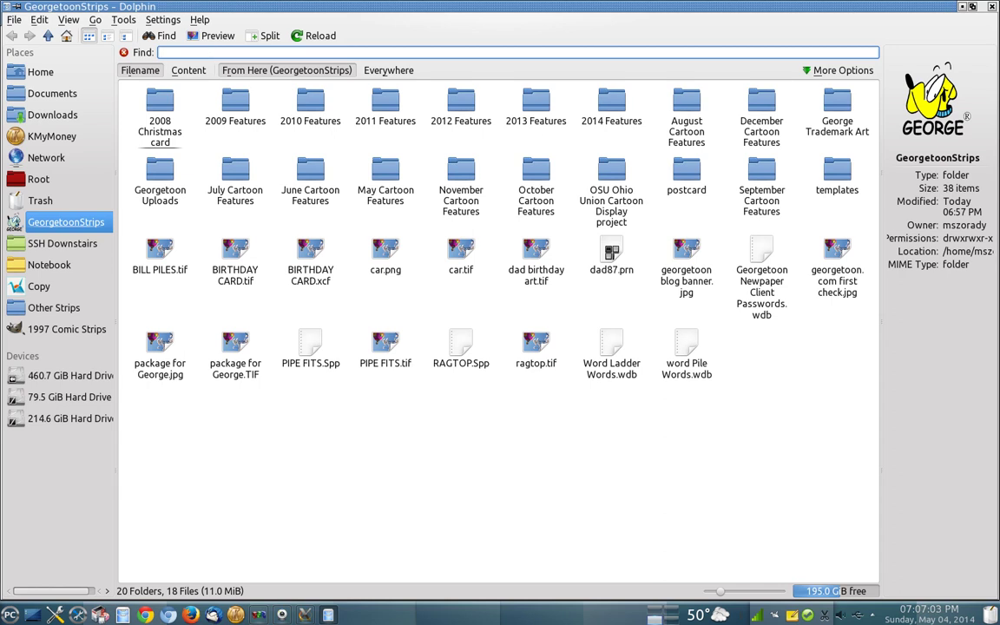
Step: Search for *.jpg and browse the 120 JPEG results
{"action": "type", "text": "*.jp"}
{"action": "type", "text": "g"}
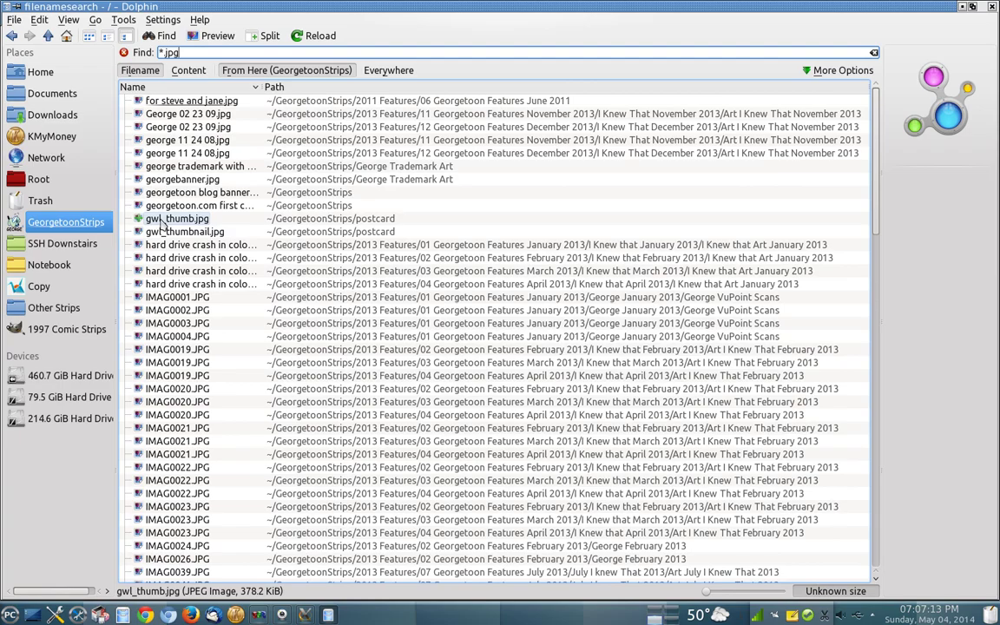
{"action": "scroll", "coordinate": [245, 223], "scroll_direction": "down", "scroll_amount": 20}
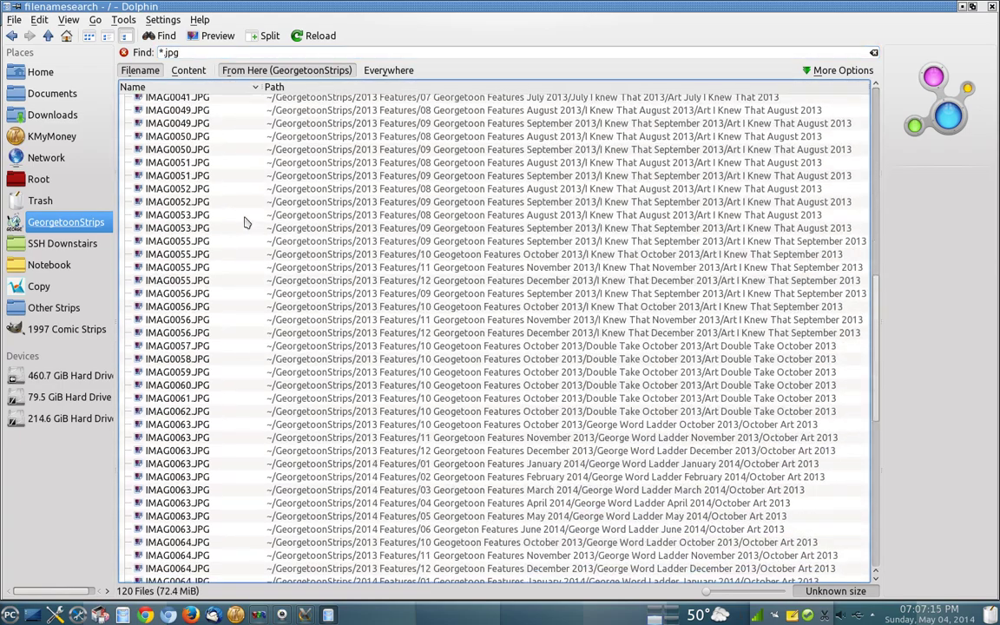
{"action": "scroll", "coordinate": [245, 223], "scroll_direction": "up", "scroll_amount": 20}
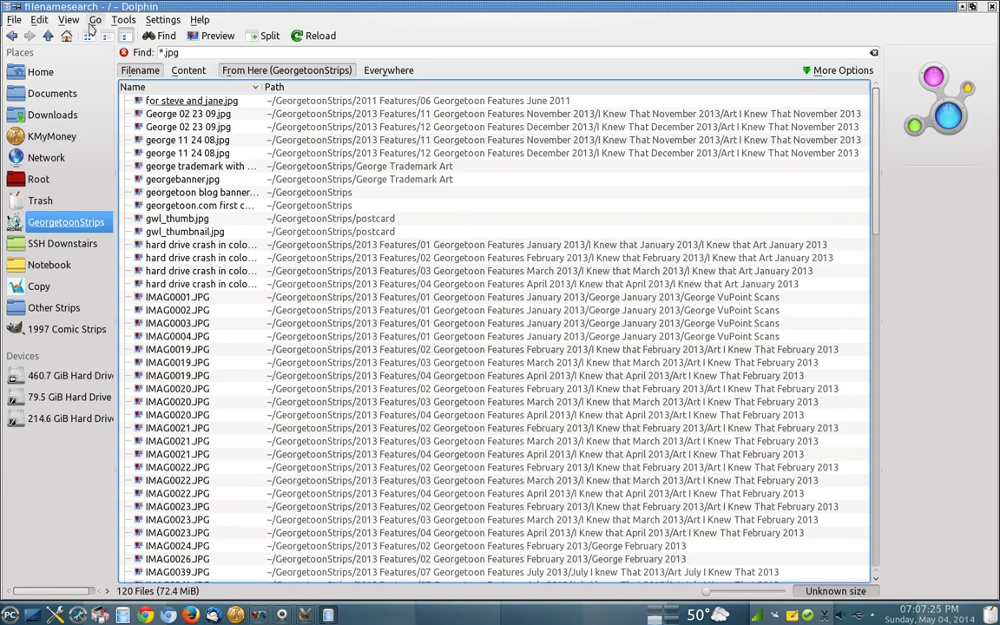
Step: Show the Filter Bar and filter the results by 'gwl'
{"action": "left_click", "coordinate": [125, 24]}
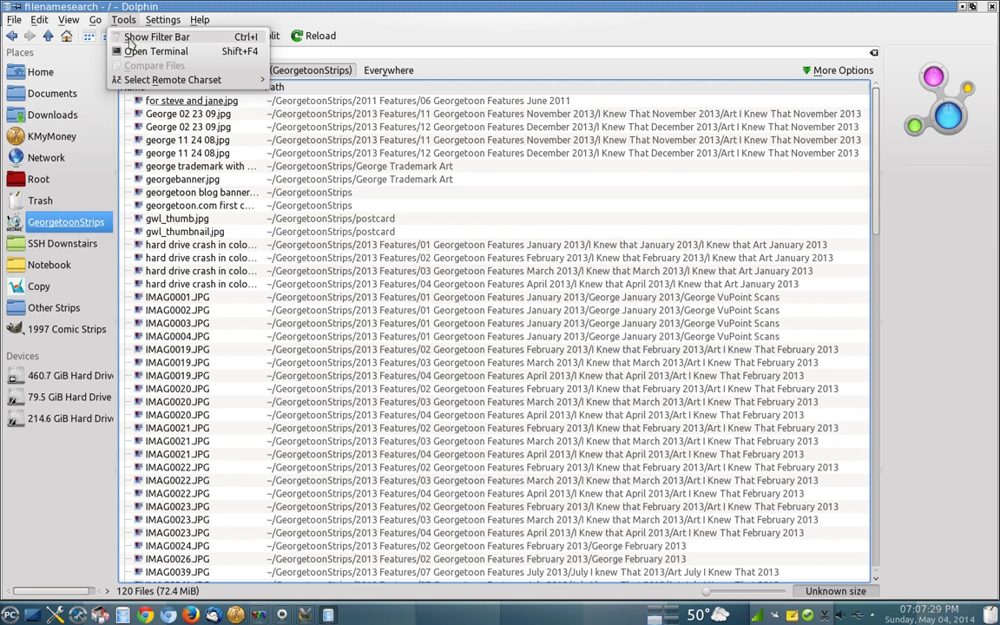
{"action": "left_click", "coordinate": [158, 38]}
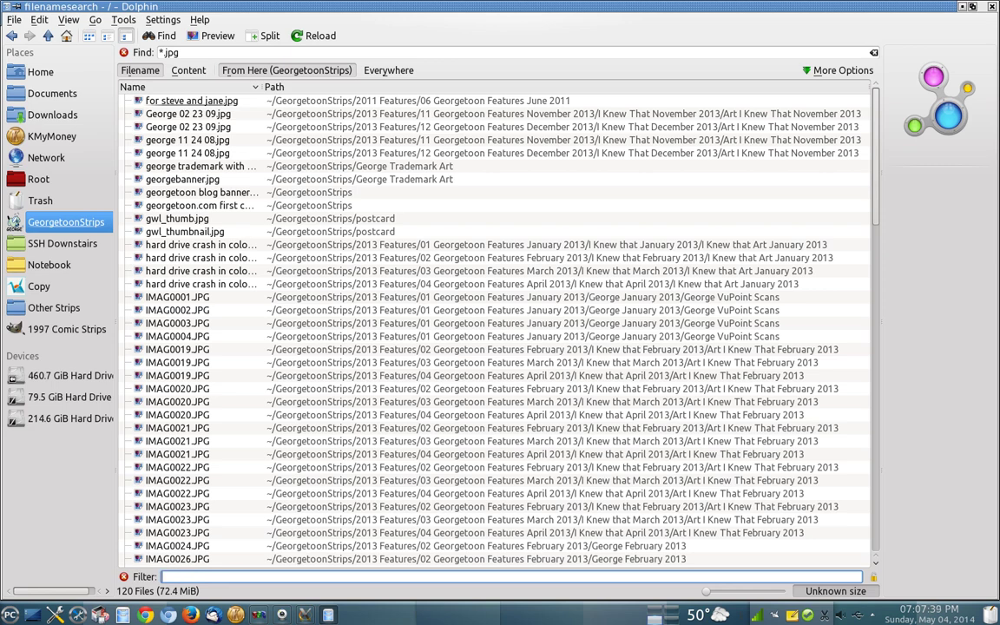
{"action": "type", "text": "gwl"}
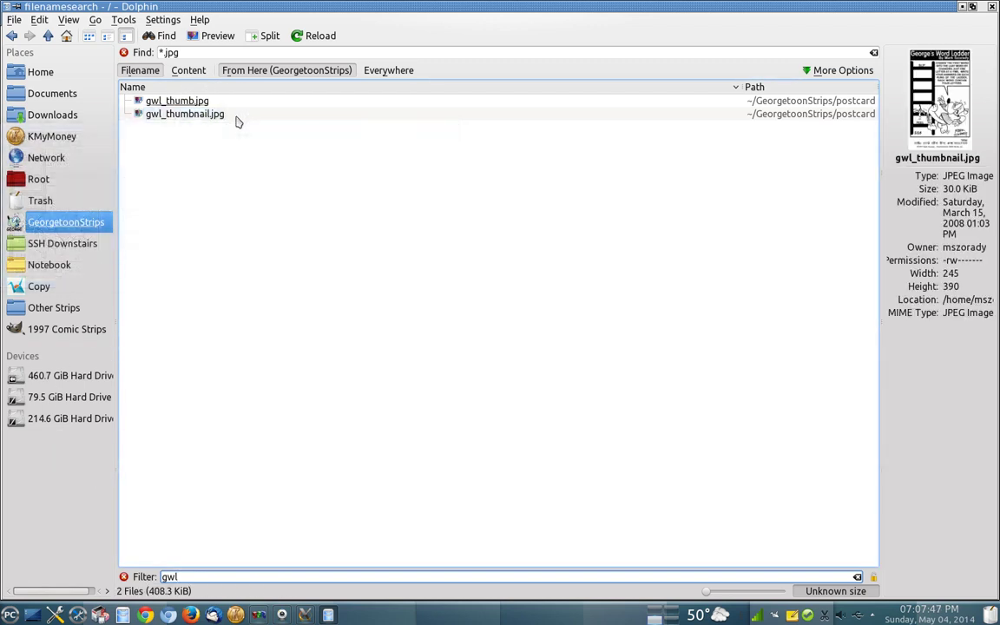
Step: Erase the *.jpg search pattern and close the search bar
{"action": "left_click", "coordinate": [216, 50]}
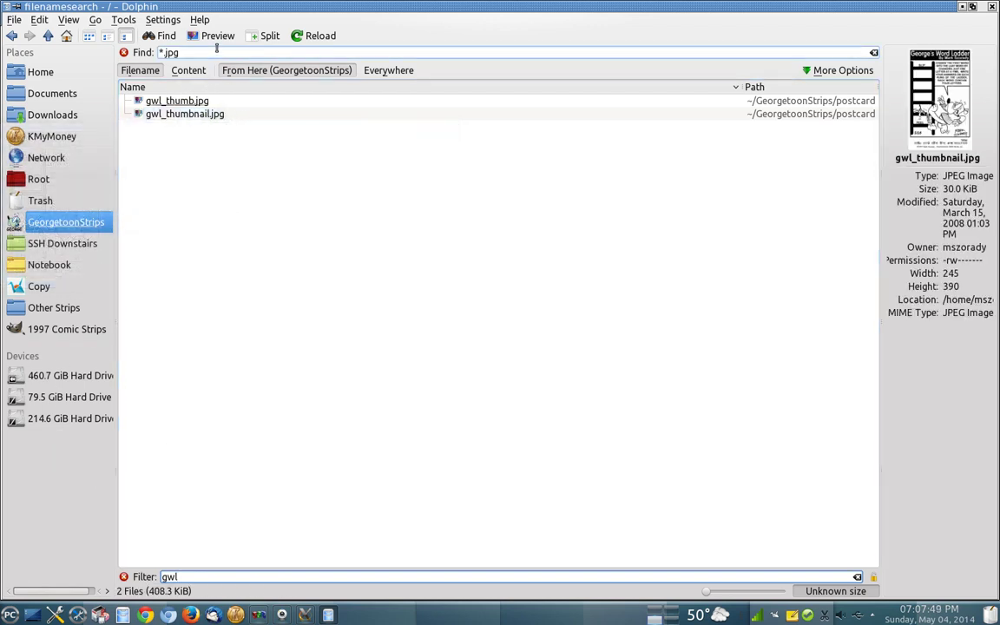
{"action": "key", "text": "BackSpace"}
{"action": "key", "text": "BackSpace"}
{"action": "key", "text": "BackSpace"}
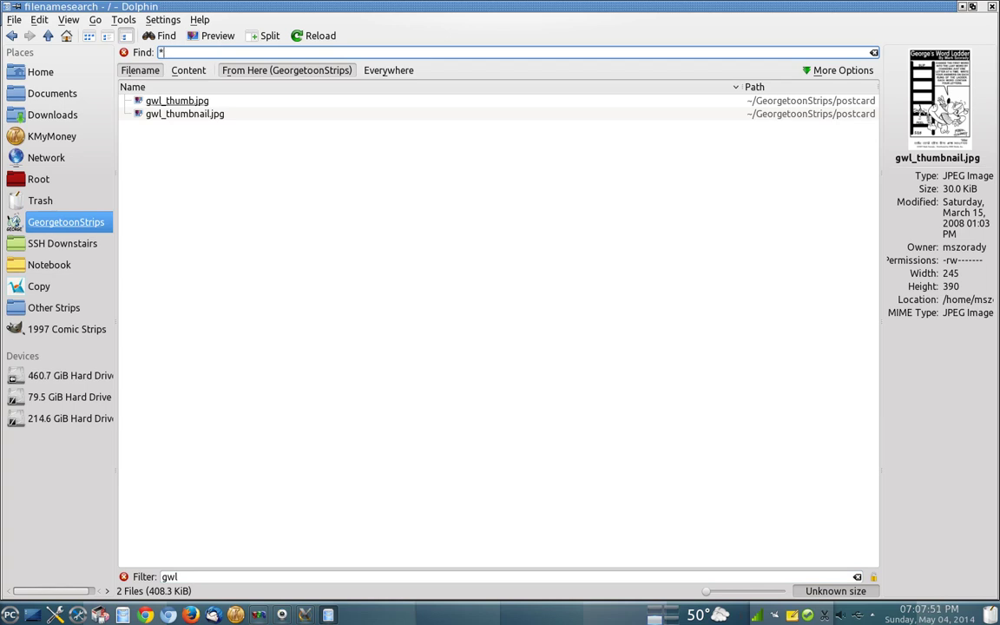
{"action": "left_click", "coordinate": [124, 52]}
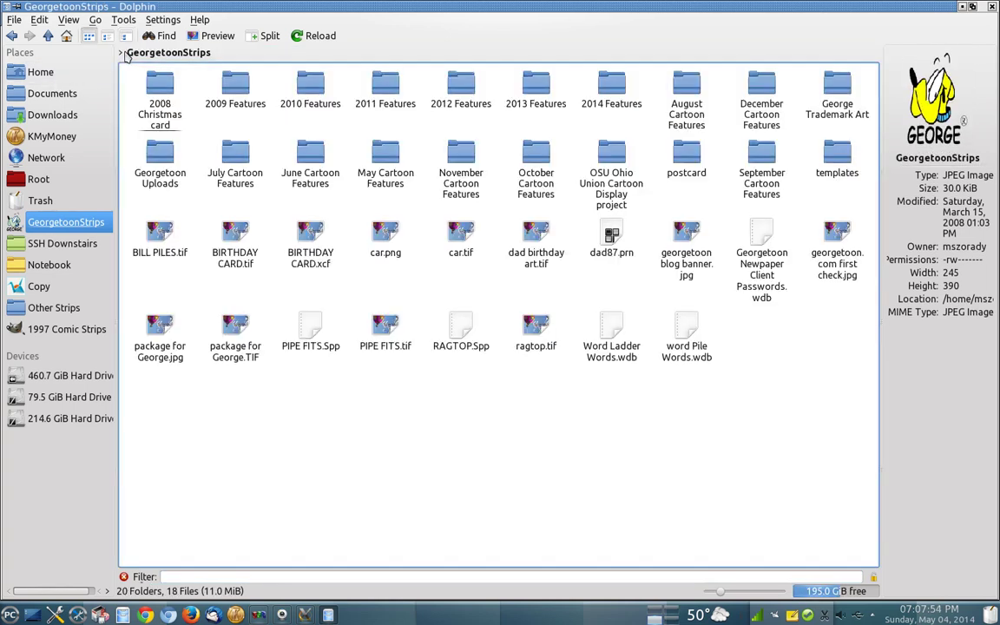
Step: Reopen Edit > Find with the search scope set to Everywhere
{"action": "left_click", "coordinate": [39, 19]}
{"action": "left_click", "coordinate": [52, 99]}
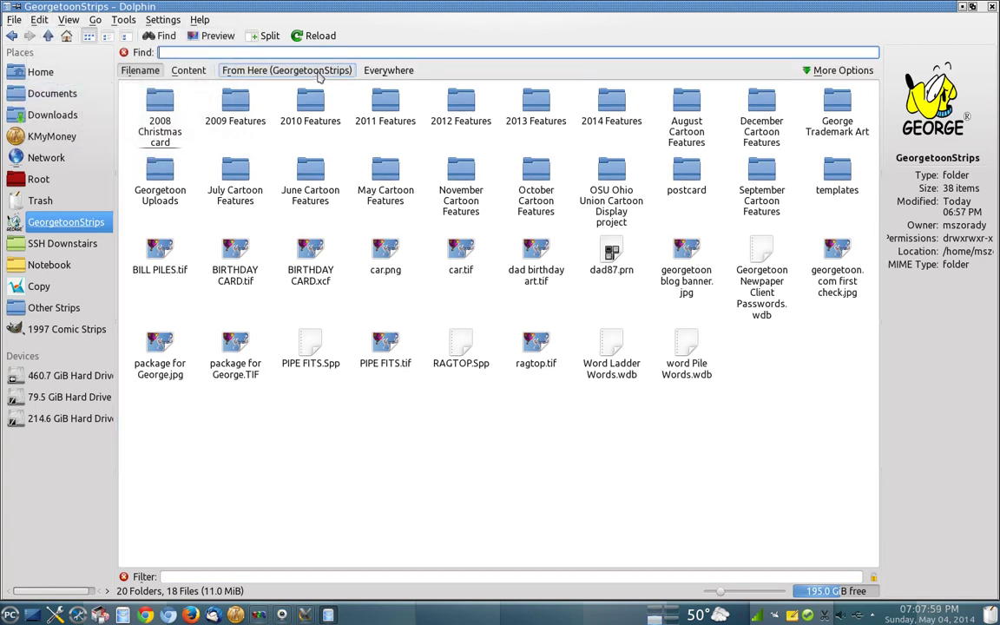
{"action": "left_click", "coordinate": [414, 79]}
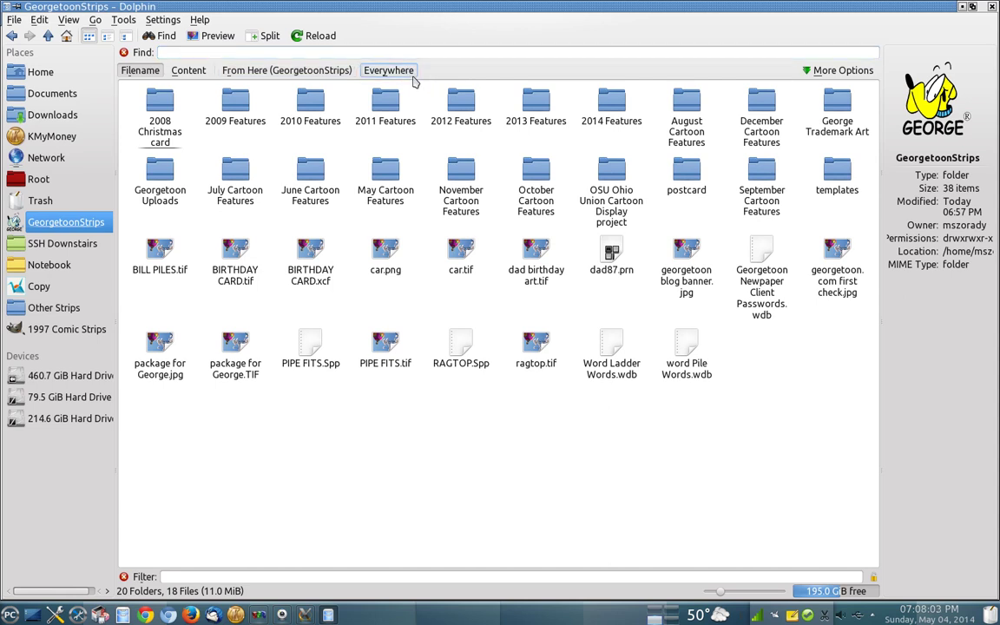
{"action": "left_click", "coordinate": [232, 51]}
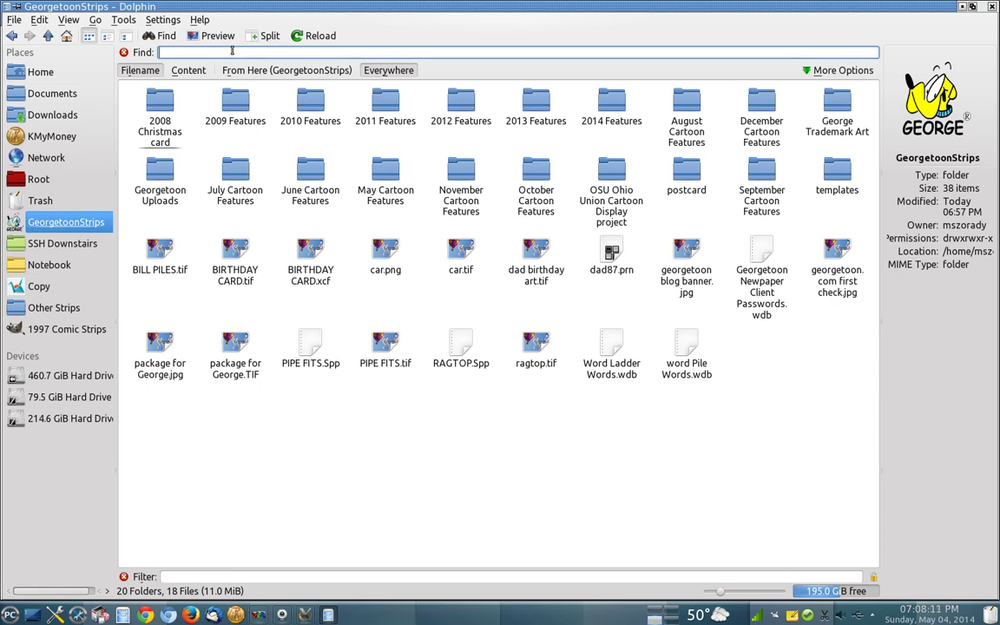
Step: Run an Everywhere search for *.jpg, listing 11 folders and 2,358 files
{"action": "type", "text": "*.jp"}
{"action": "type", "text": "g"}
{"action": "left_click", "coordinate": [385, 73]}
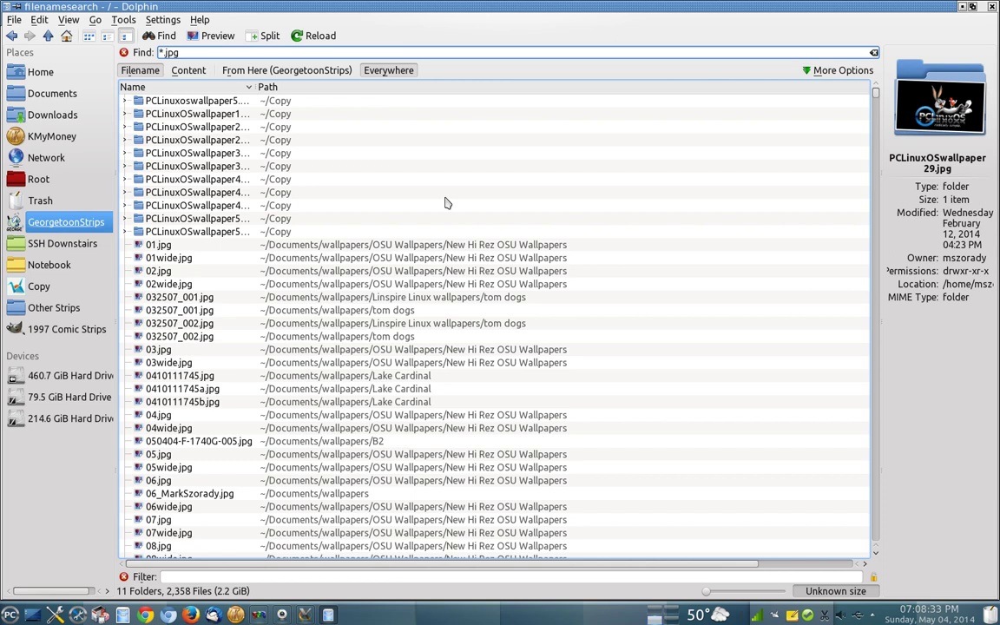
Step: Filter the drive-wide jpg results by 'wall' and scroll through the 26 files
{"action": "left_click", "coordinate": [165, 576]}
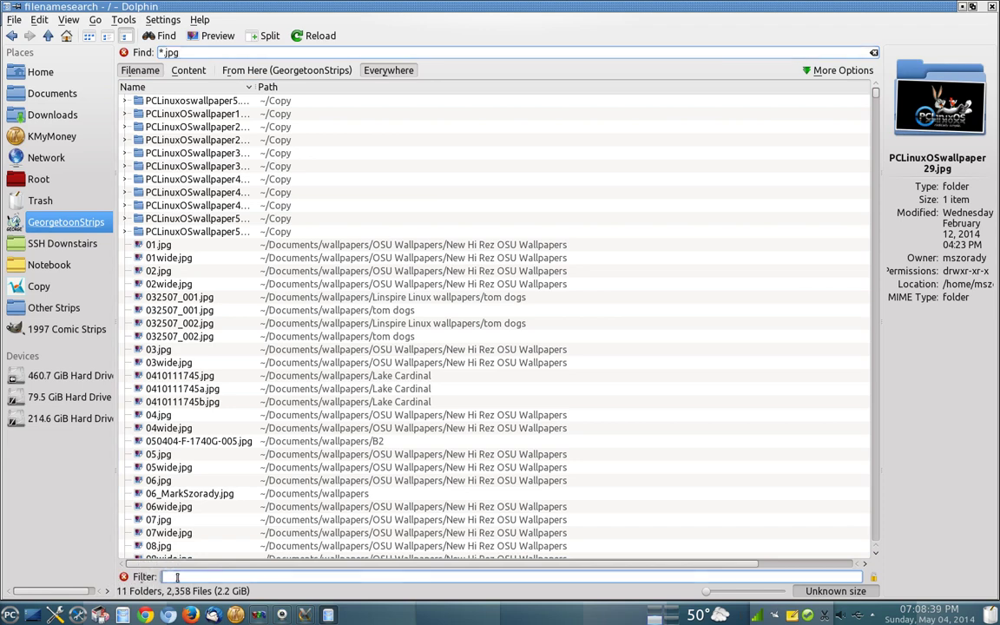
{"action": "type", "text": "wall"}
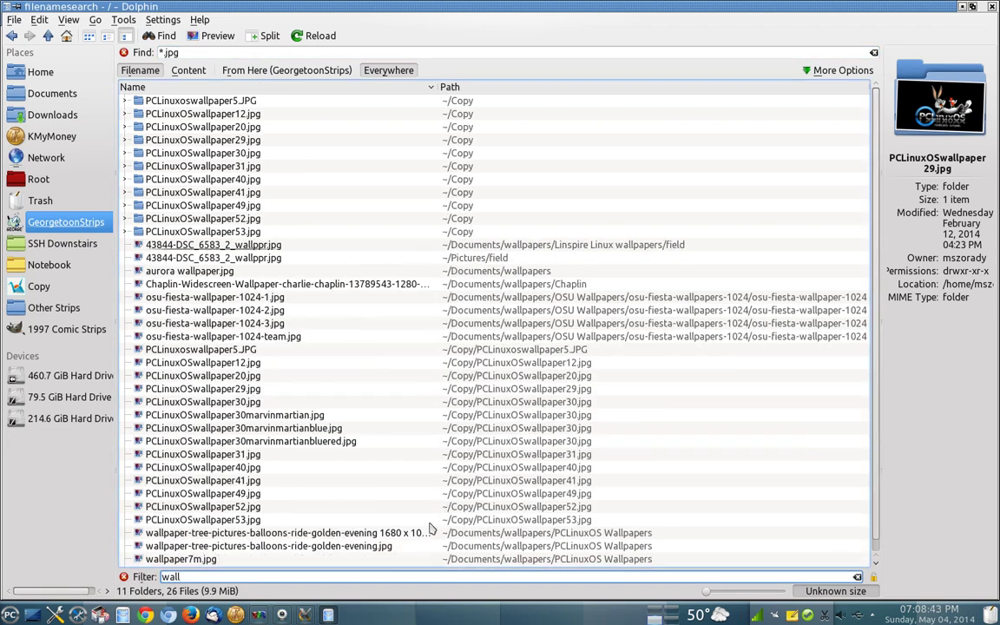
{"action": "scroll", "coordinate": [301, 343], "scroll_direction": "down", "scroll_amount": 1}
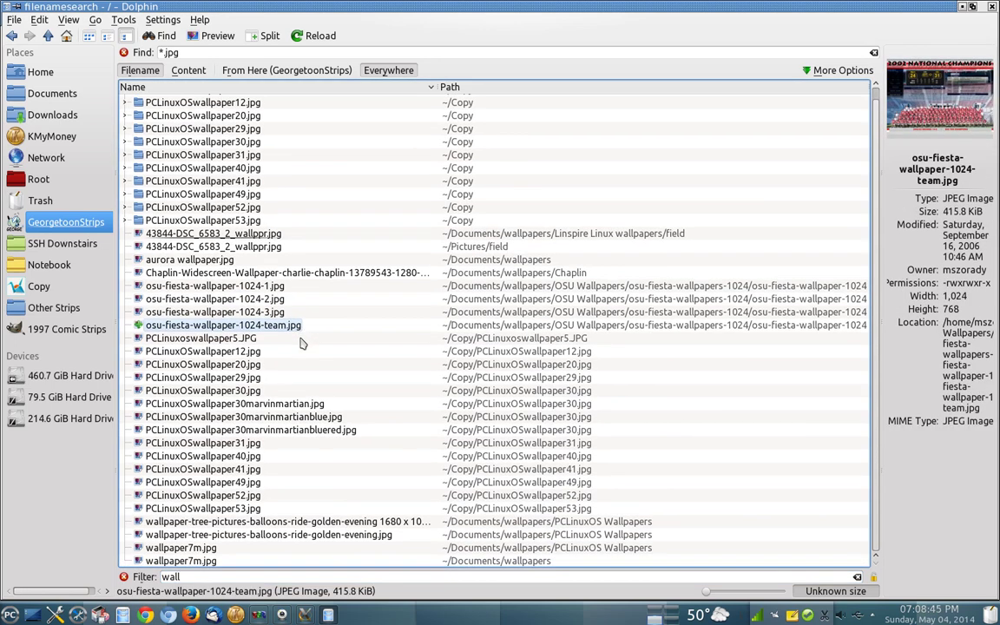
{"action": "scroll", "coordinate": [302, 342], "scroll_direction": "up", "scroll_amount": 1}
{"action": "scroll", "coordinate": [301, 342], "scroll_direction": "down", "scroll_amount": 1}
{"action": "scroll", "coordinate": [302, 342], "scroll_direction": "up", "scroll_amount": 1}
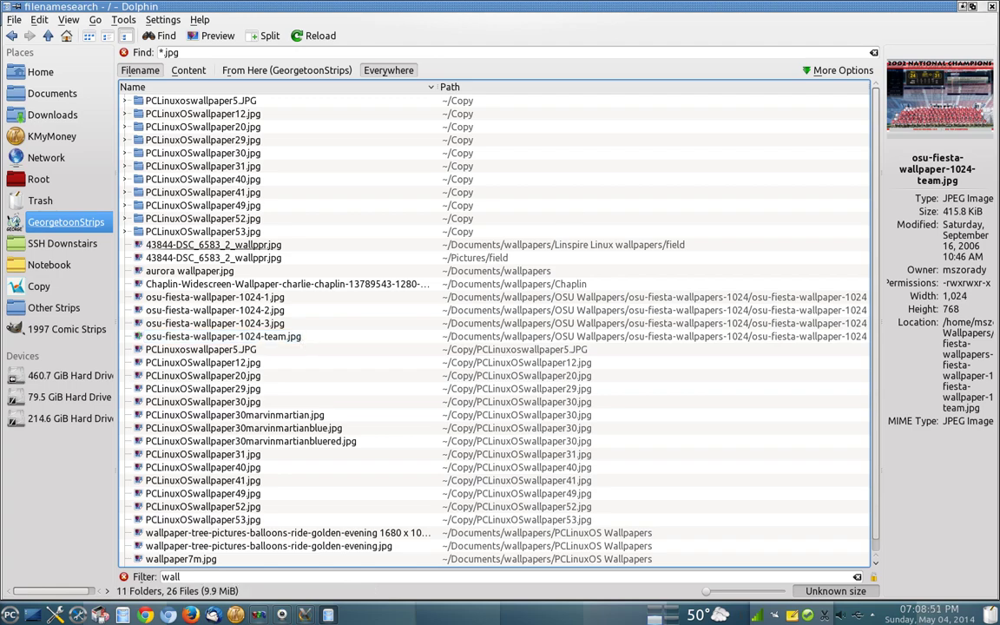
Step: Minimize the Dolphin window to leave the KDE desktop showing
{"action": "left_click", "coordinate": [963, 8]}
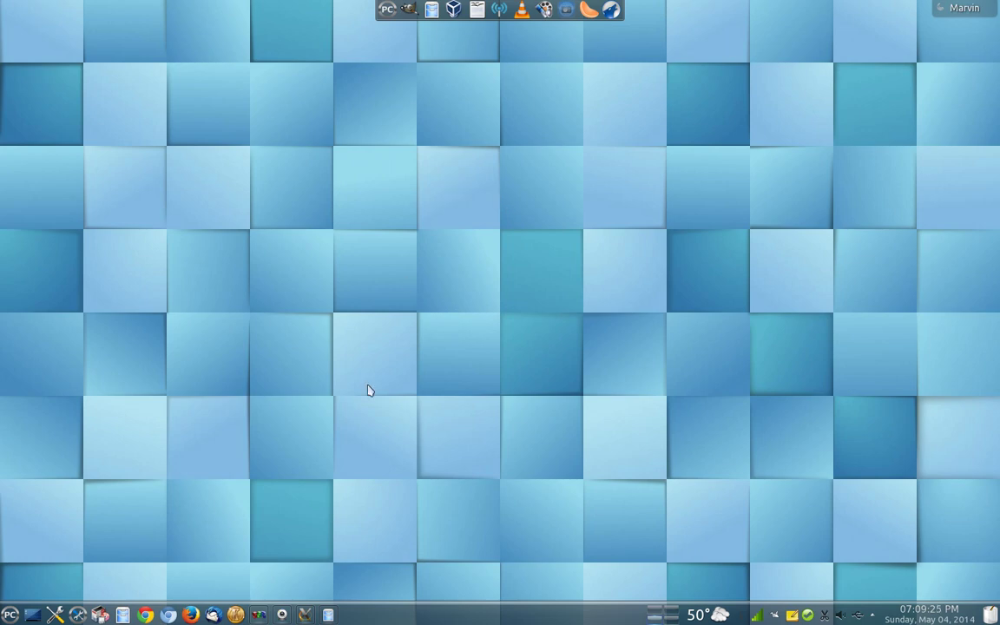
{"action": "mouse_move", "coordinate": [260, 616]}
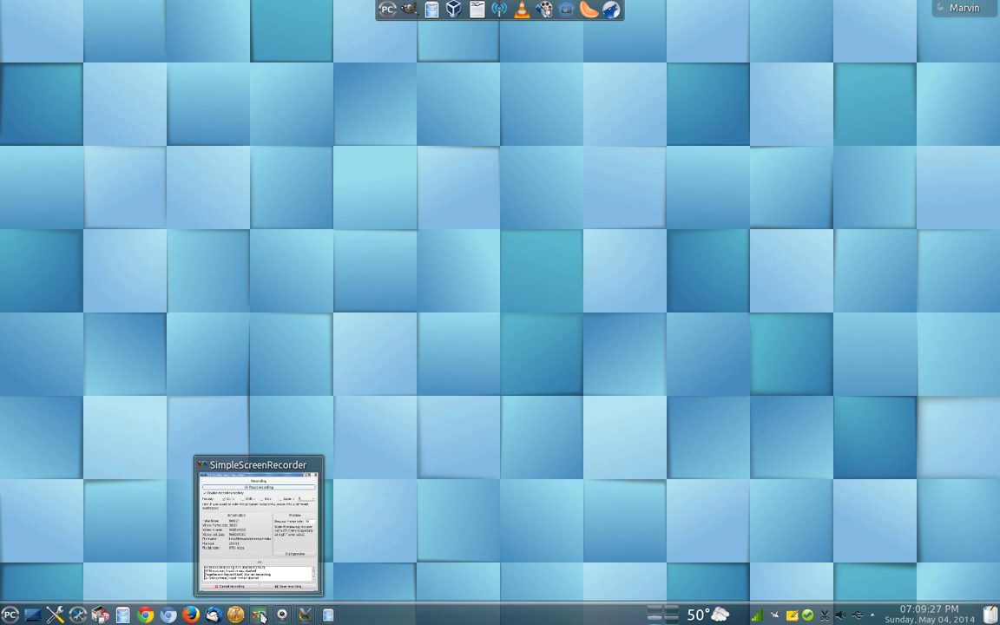